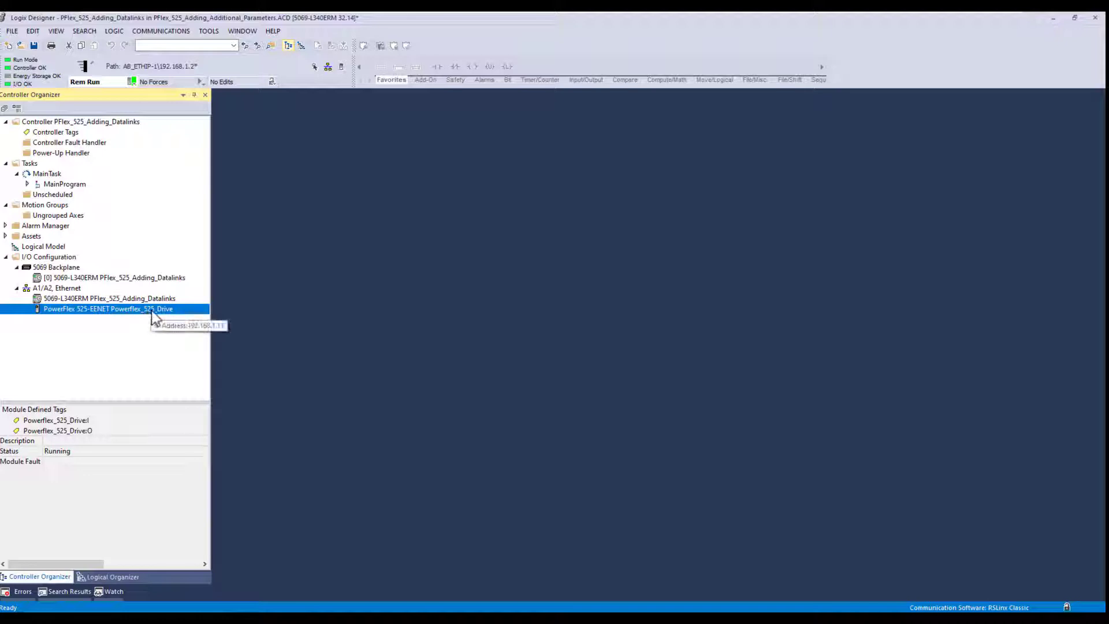
Show the Powerflex_525_Drive module's Connection properties, with its 20.0 ms requested packet interval
{"action": "right_click", "coordinate": [151, 311]}
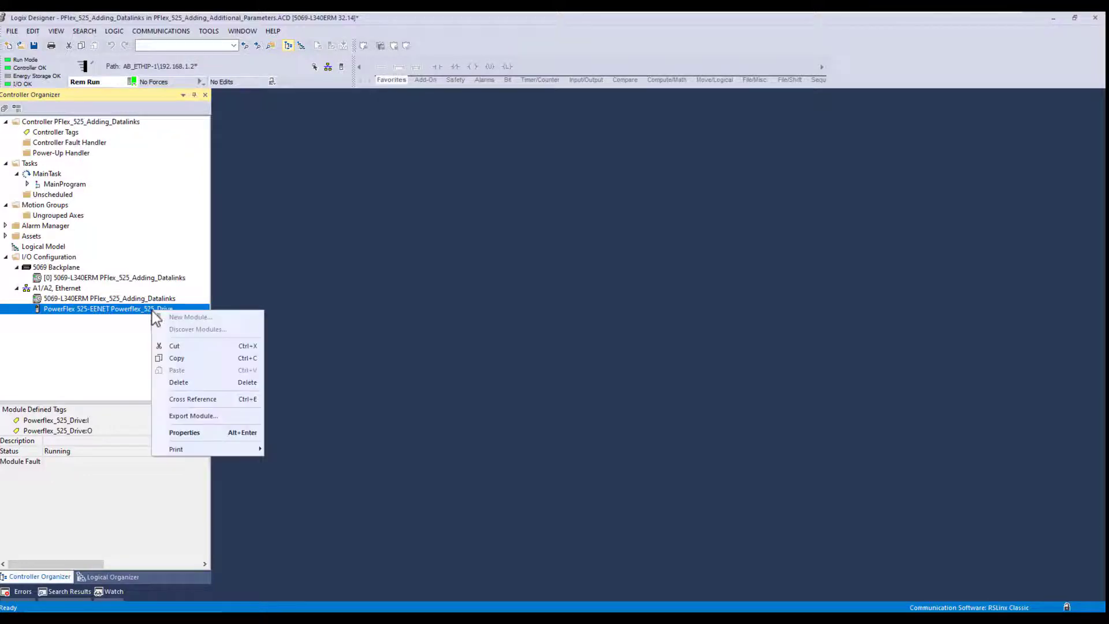
{"action": "left_click", "coordinate": [207, 434]}
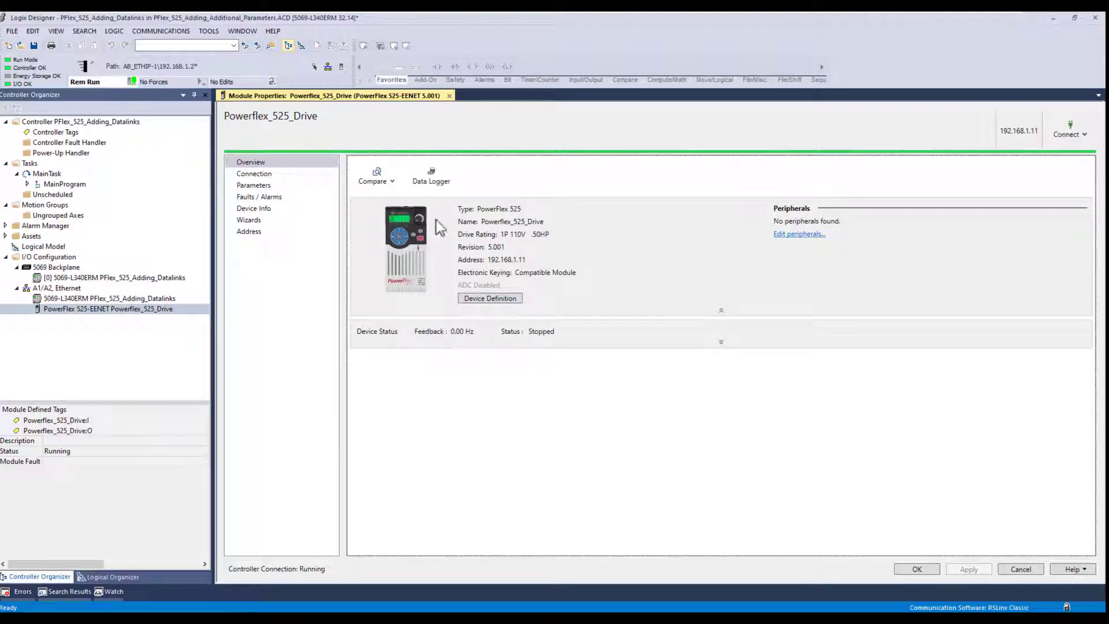
{"action": "left_click", "coordinate": [258, 174]}
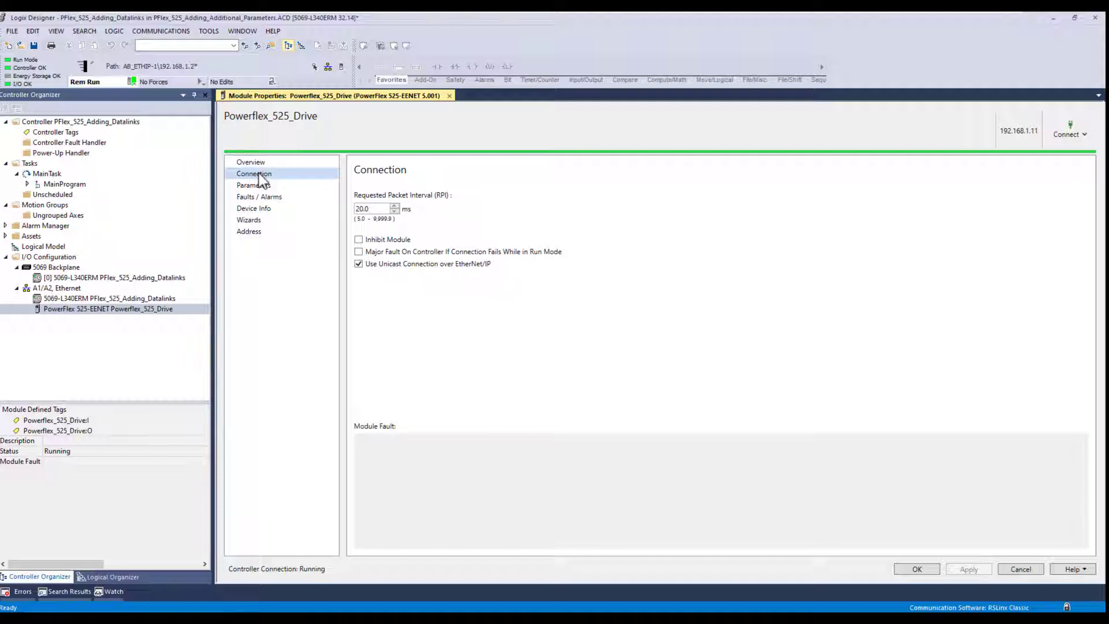
Inhibit the Powerflex_525_Drive module, apply it despite the connection warning, and take the controller offline
{"action": "left_click", "coordinate": [259, 174]}
{"action": "left_click", "coordinate": [359, 240]}
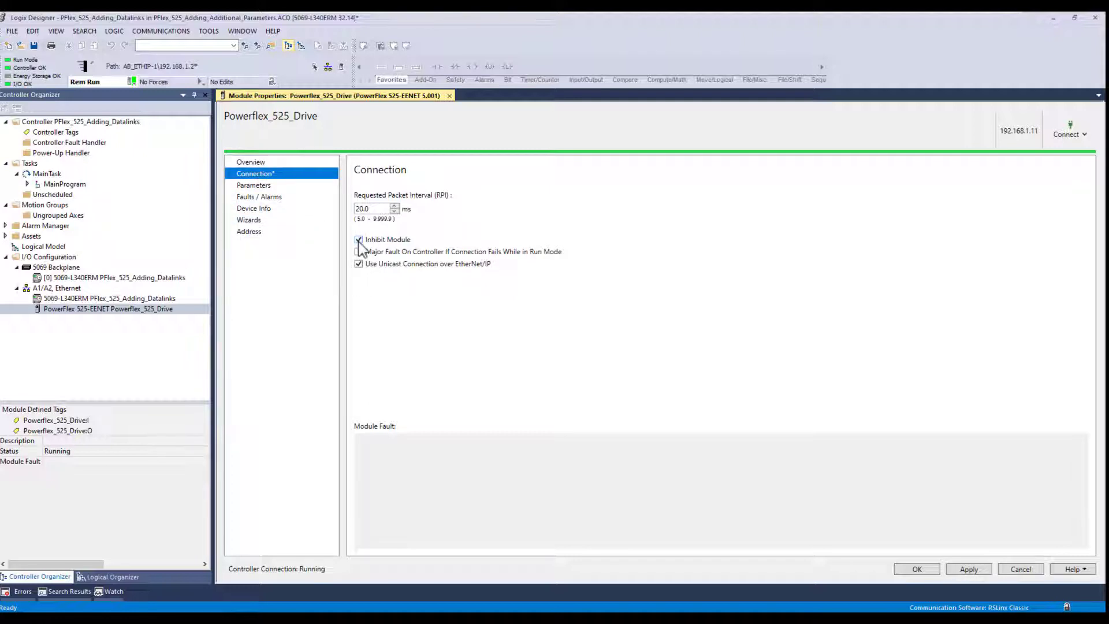
{"action": "left_click", "coordinate": [980, 570]}
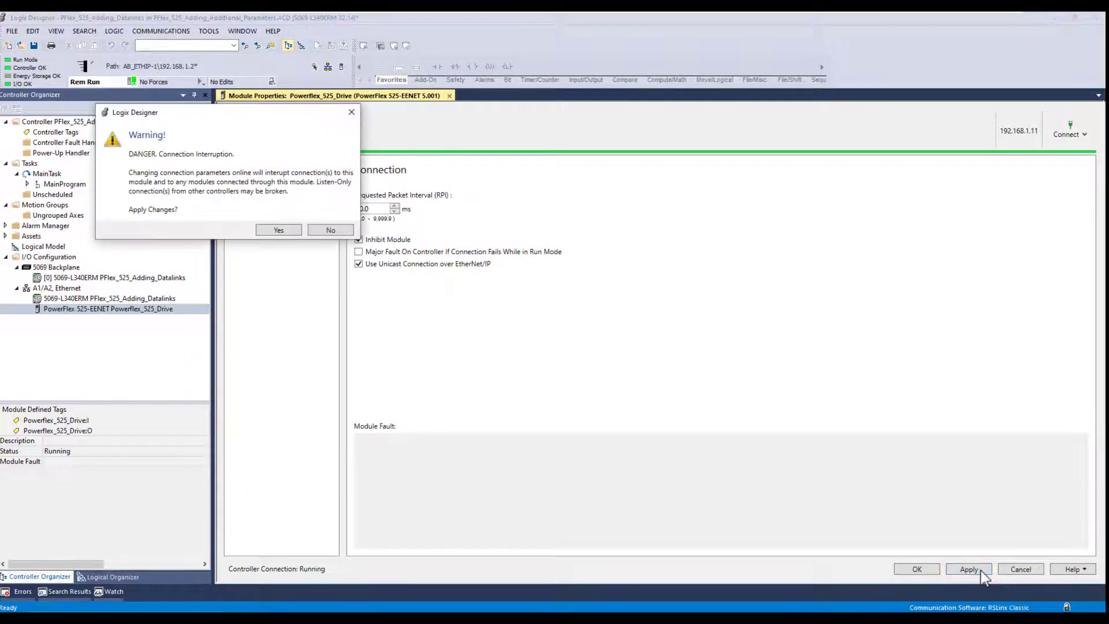
{"action": "left_click", "coordinate": [283, 231]}
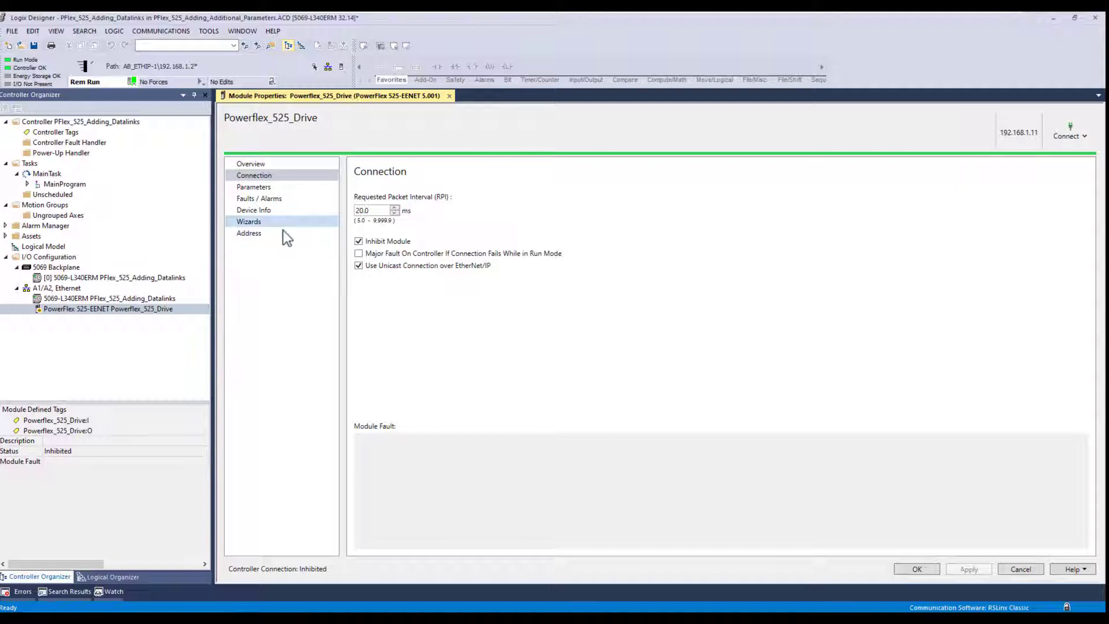
{"action": "left_click", "coordinate": [133, 83]}
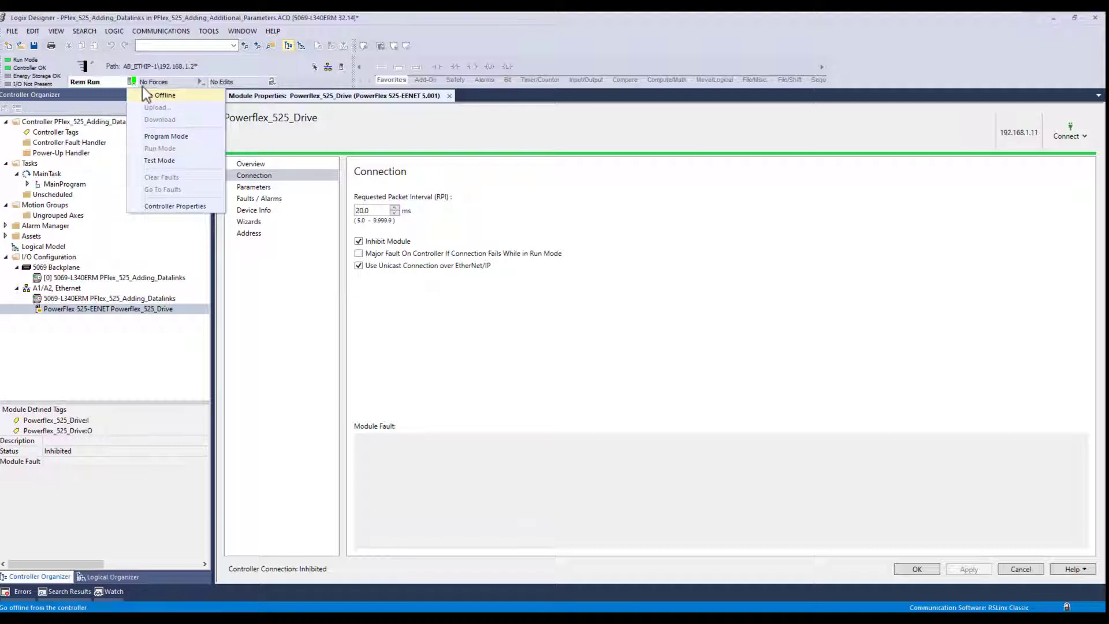
{"action": "left_click", "coordinate": [171, 97]}
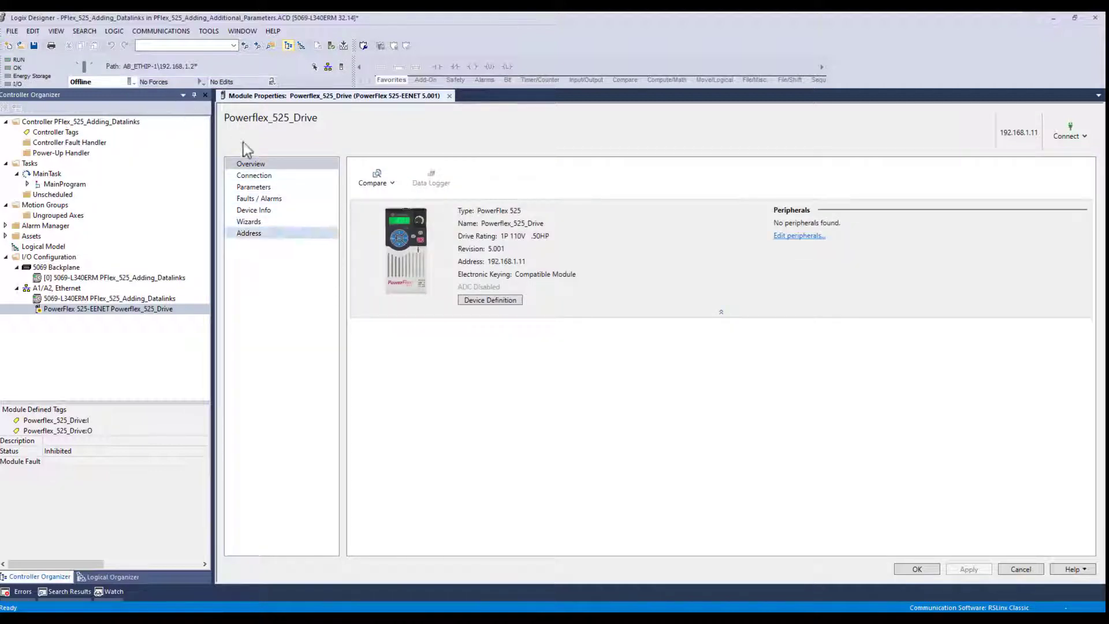
Add Output Current, DC Bus Voltage and Fault 1 Code as input datalinks in the drive's connection format
{"action": "left_click", "coordinate": [498, 302]}
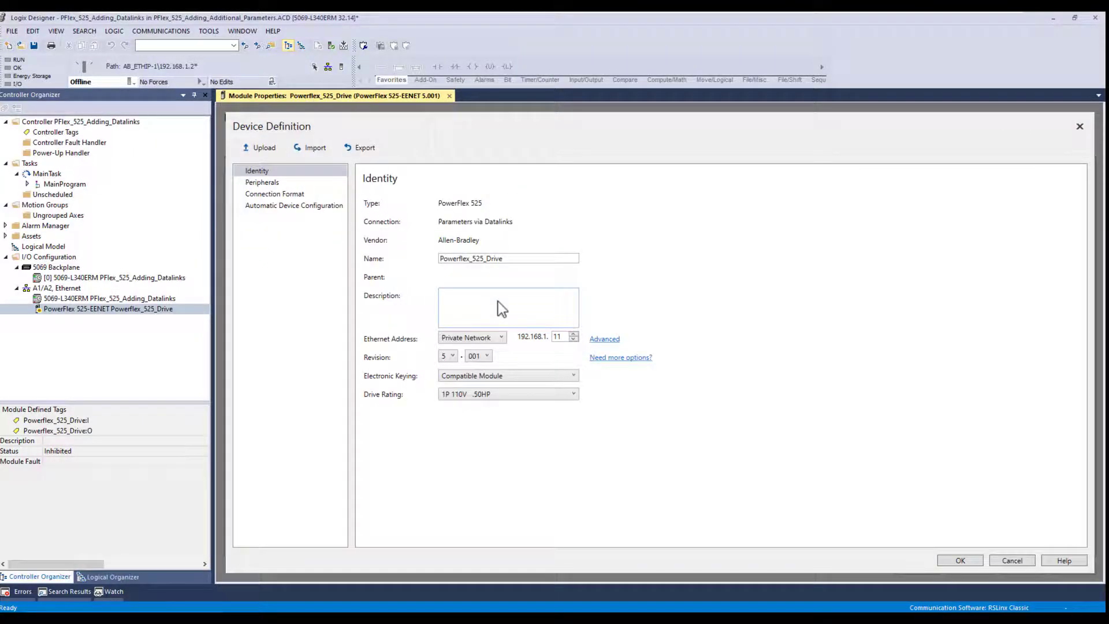
{"action": "left_click", "coordinate": [284, 197]}
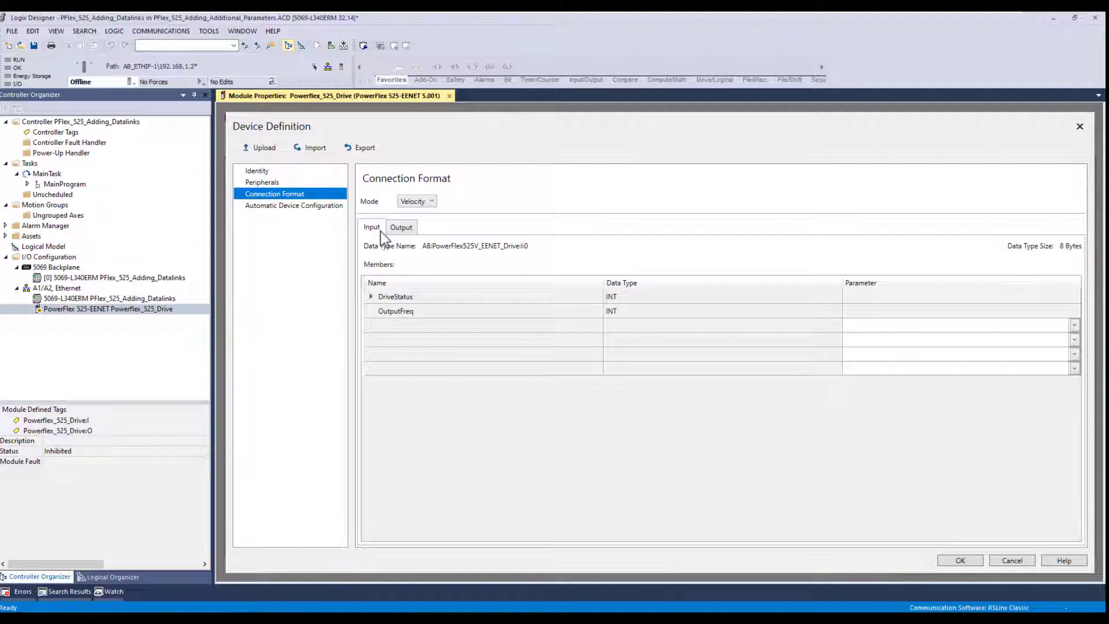
{"action": "left_click", "coordinate": [1075, 324]}
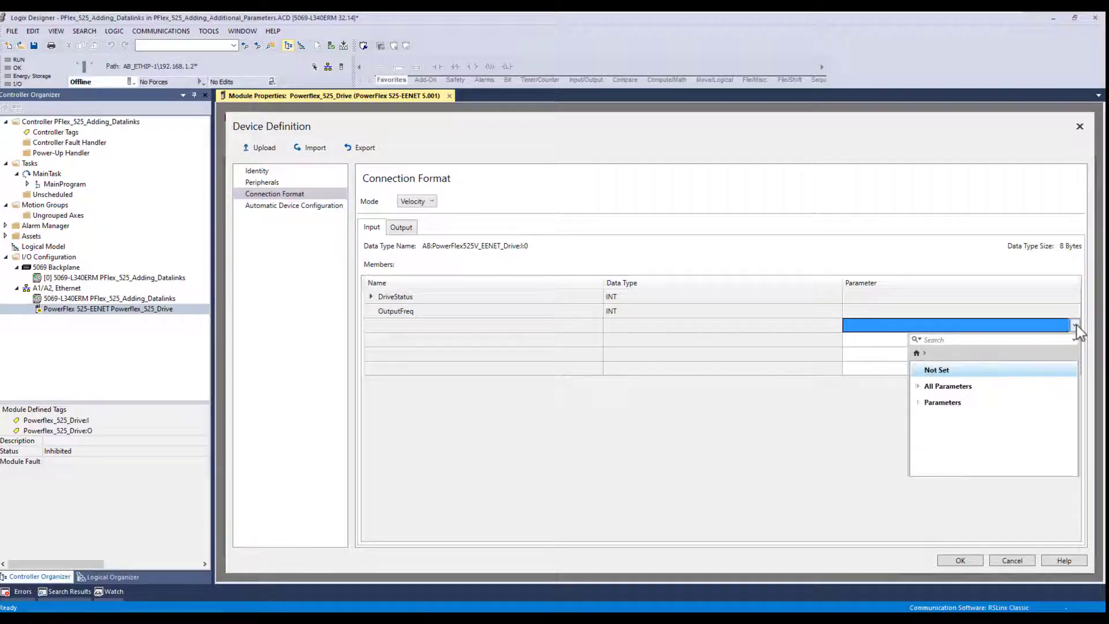
{"action": "left_click", "coordinate": [919, 387]}
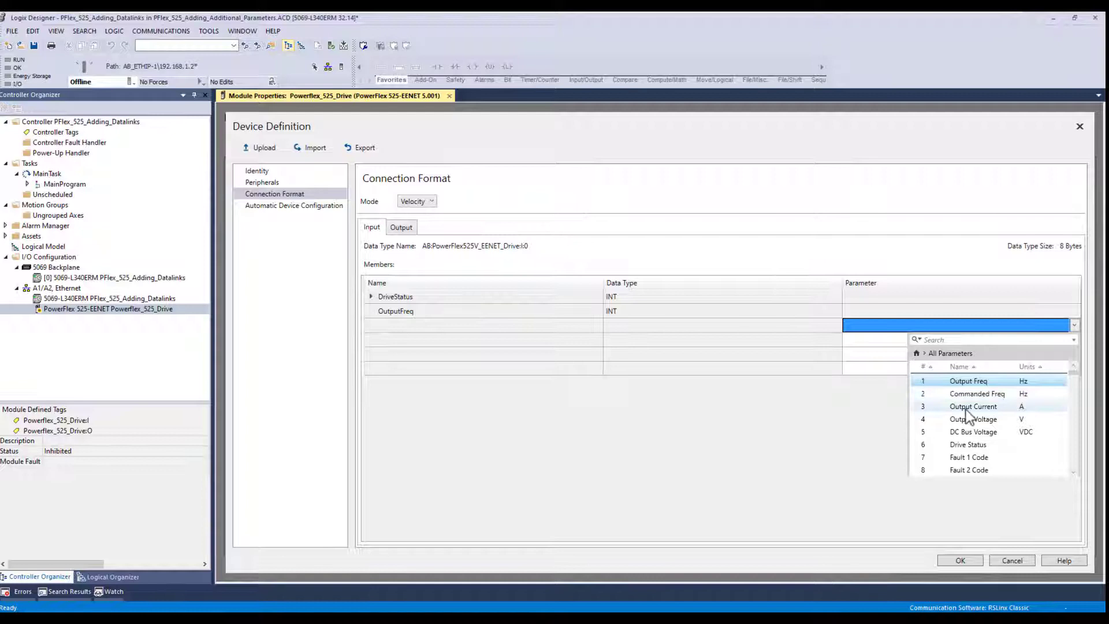
{"action": "left_click", "coordinate": [968, 408]}
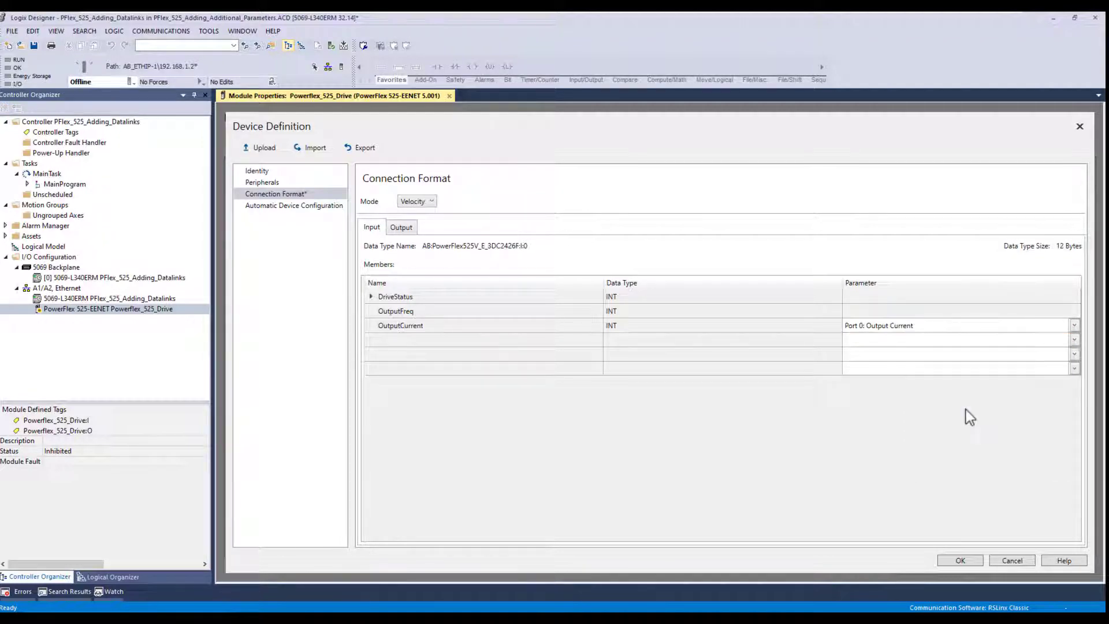
{"action": "left_click", "coordinate": [1074, 340]}
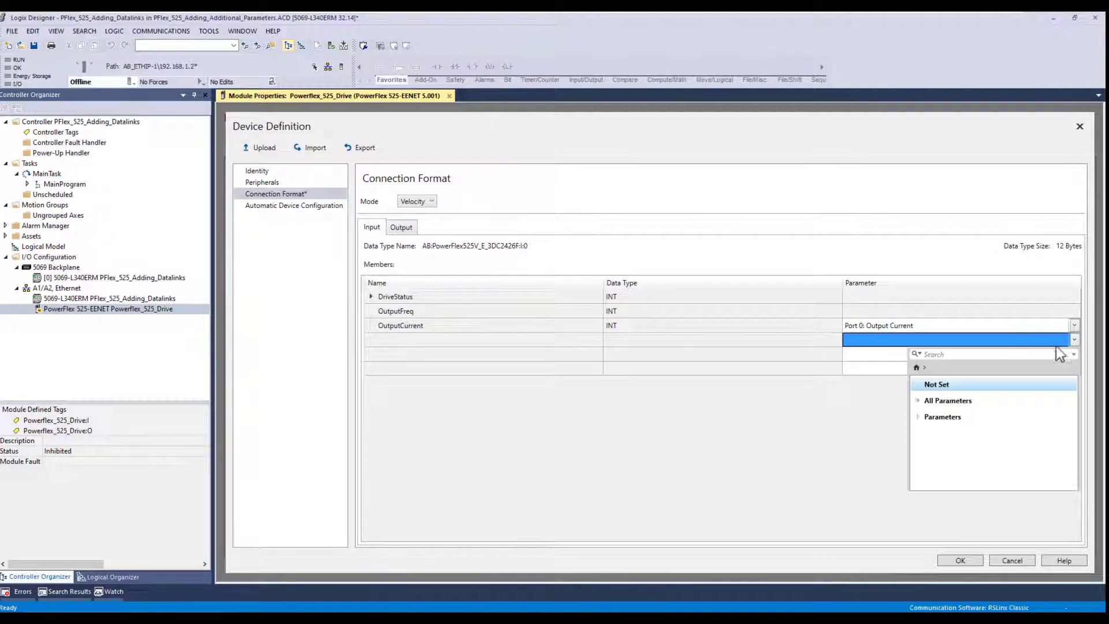
{"action": "left_click", "coordinate": [920, 401]}
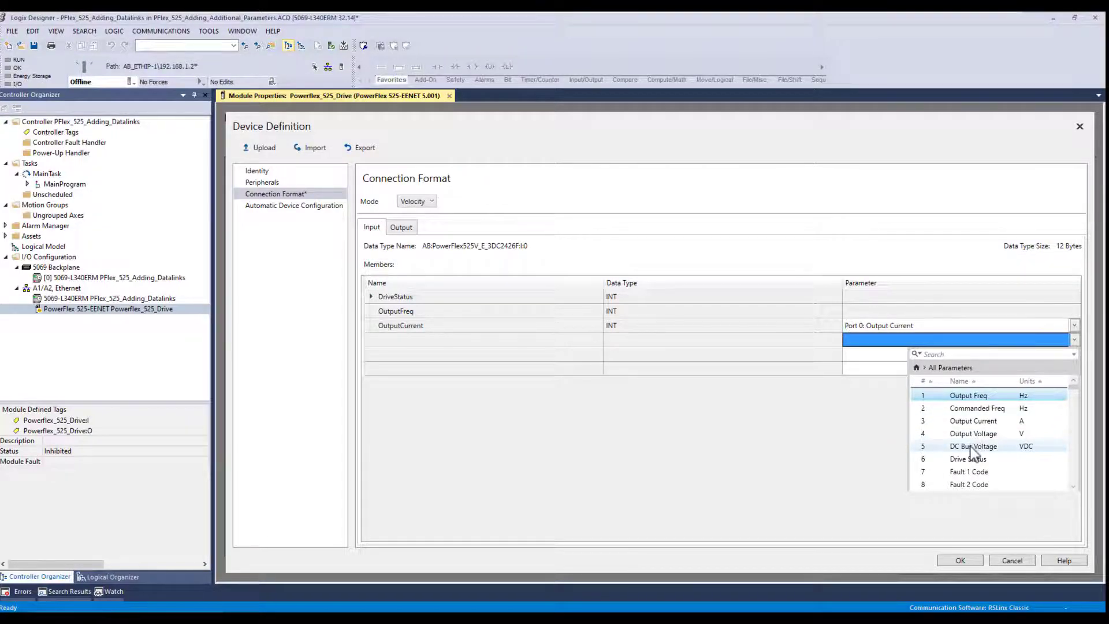
{"action": "left_click", "coordinate": [971, 446]}
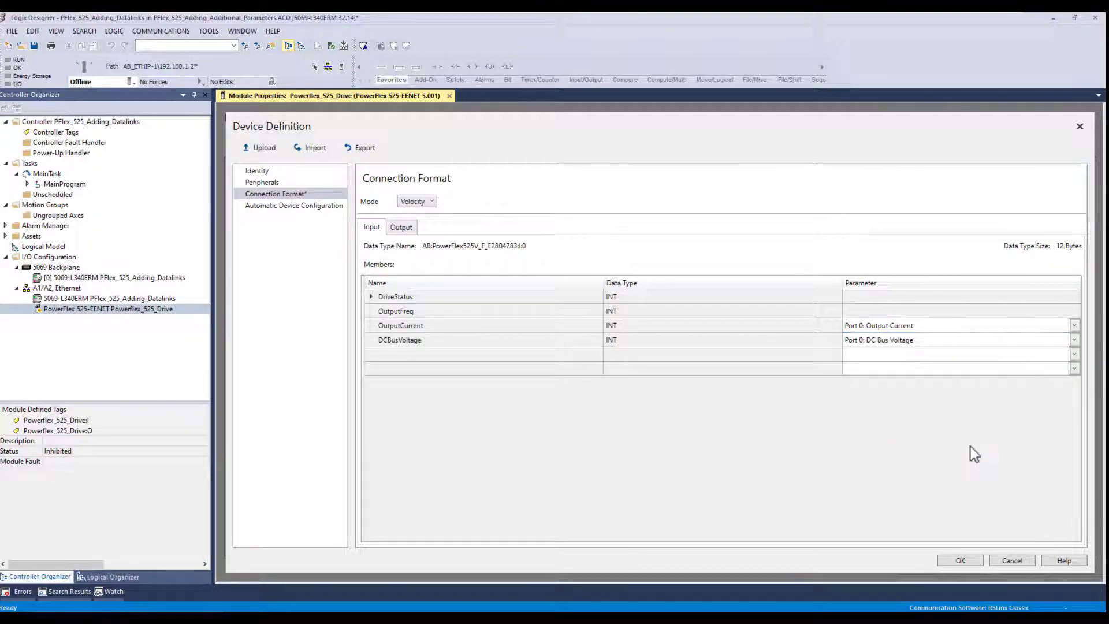
{"action": "left_click", "coordinate": [1075, 356]}
{"action": "left_click", "coordinate": [919, 414]}
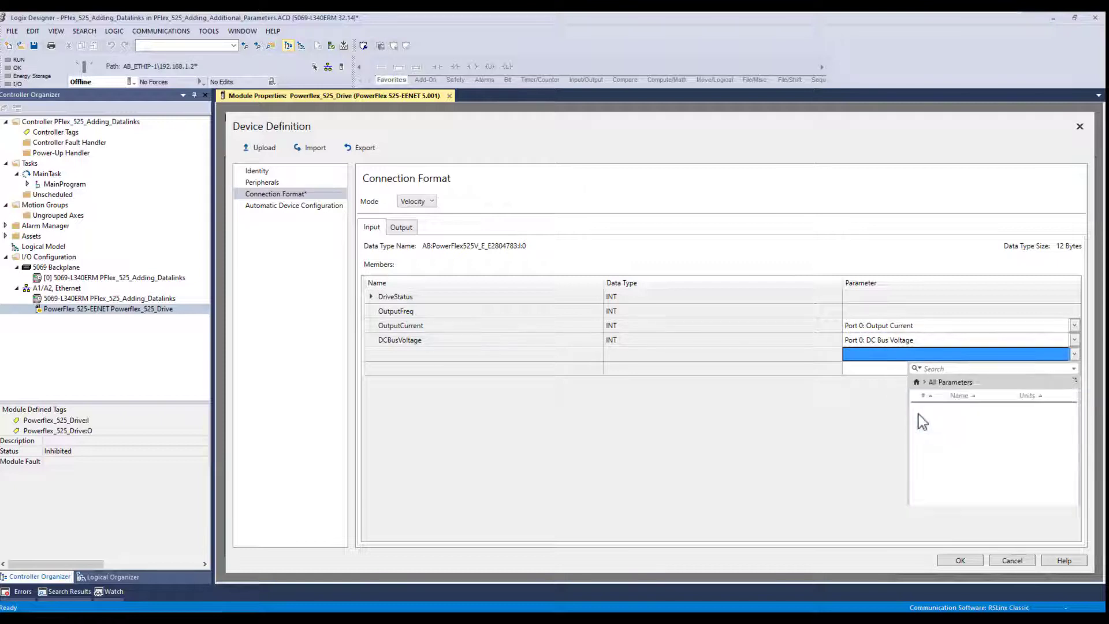
{"action": "left_click", "coordinate": [957, 488]}
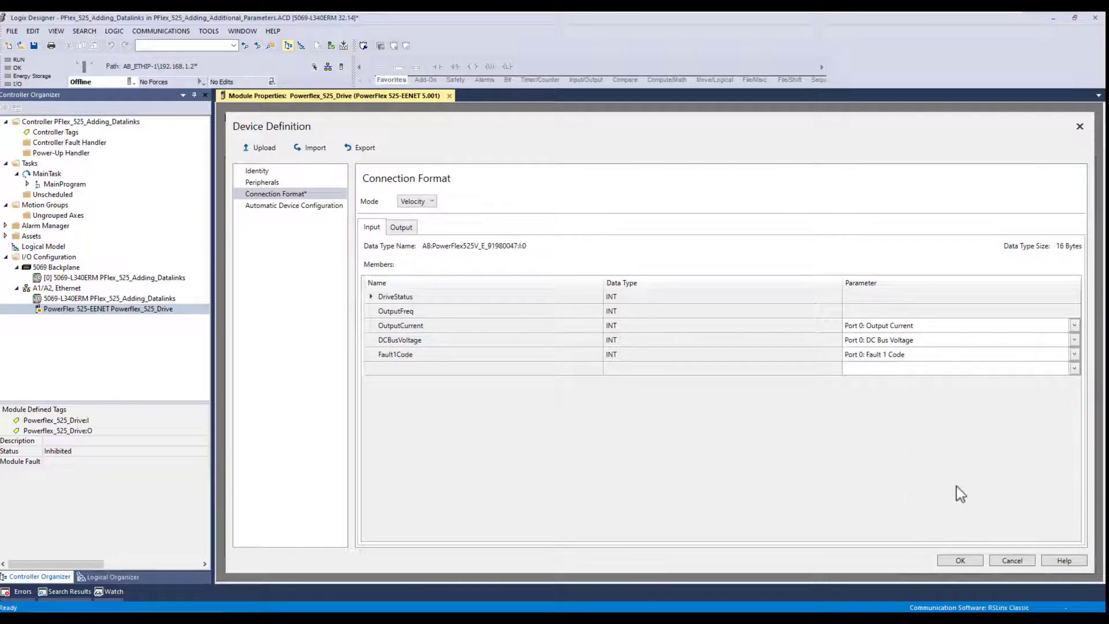
Add Accel Time 1 and Decel Time 1 output datalinks and accept the module definition change
{"action": "left_click", "coordinate": [407, 230]}
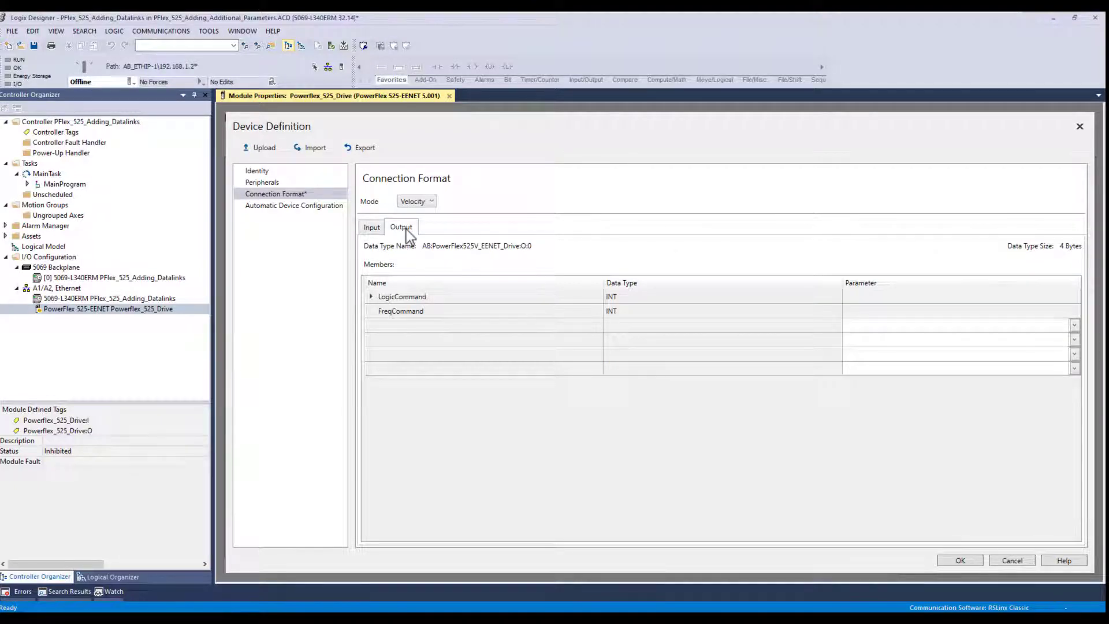
{"action": "left_click", "coordinate": [1074, 326]}
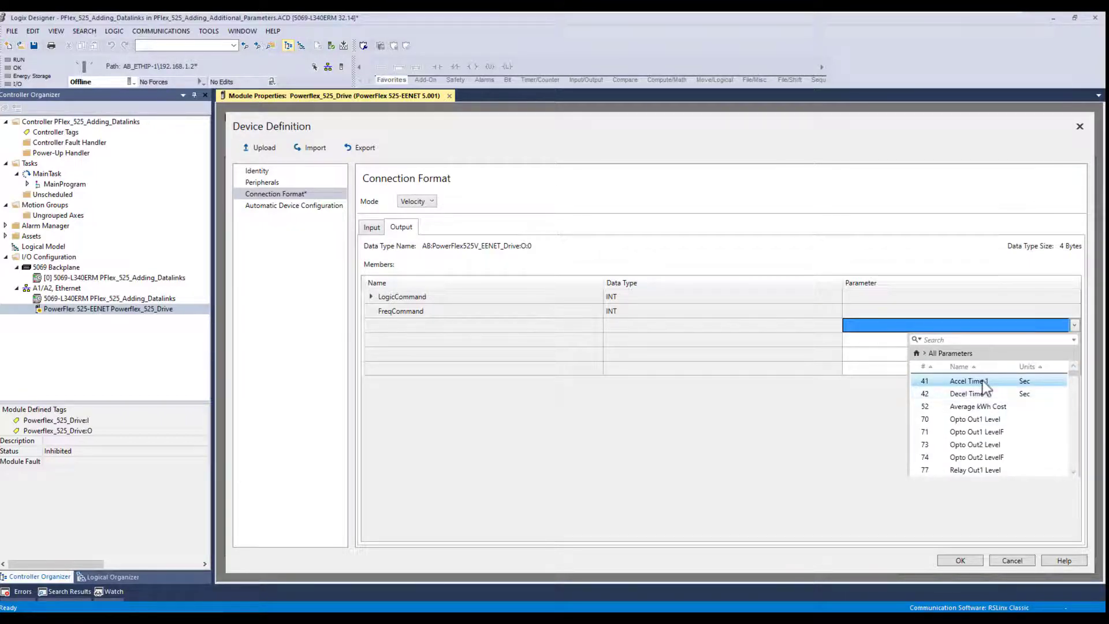
{"action": "left_click", "coordinate": [982, 382]}
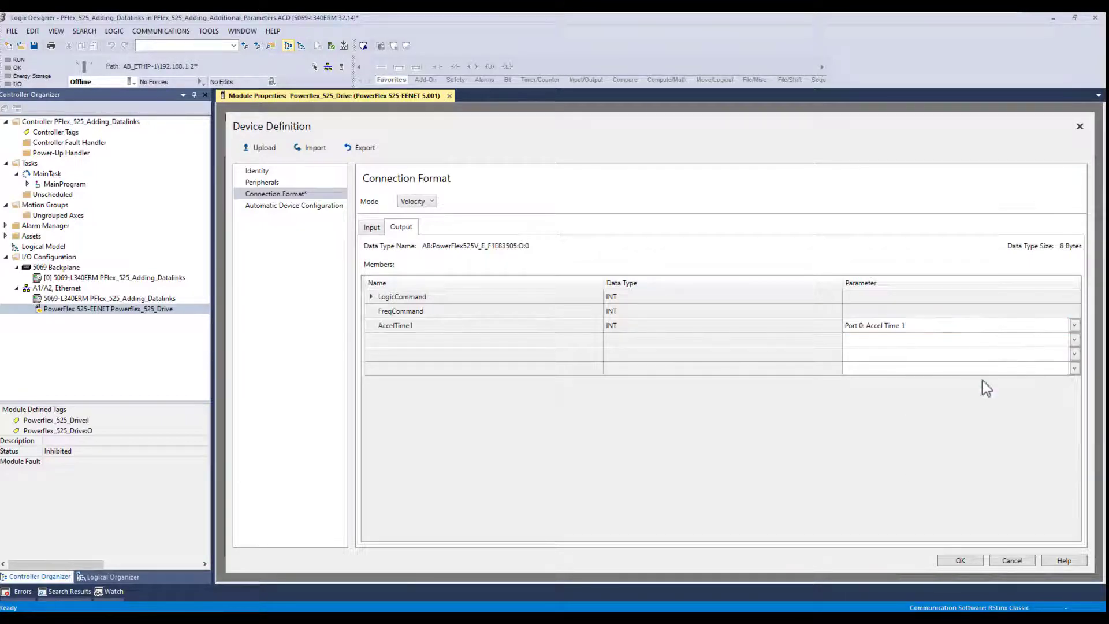
{"action": "left_click", "coordinate": [1075, 339]}
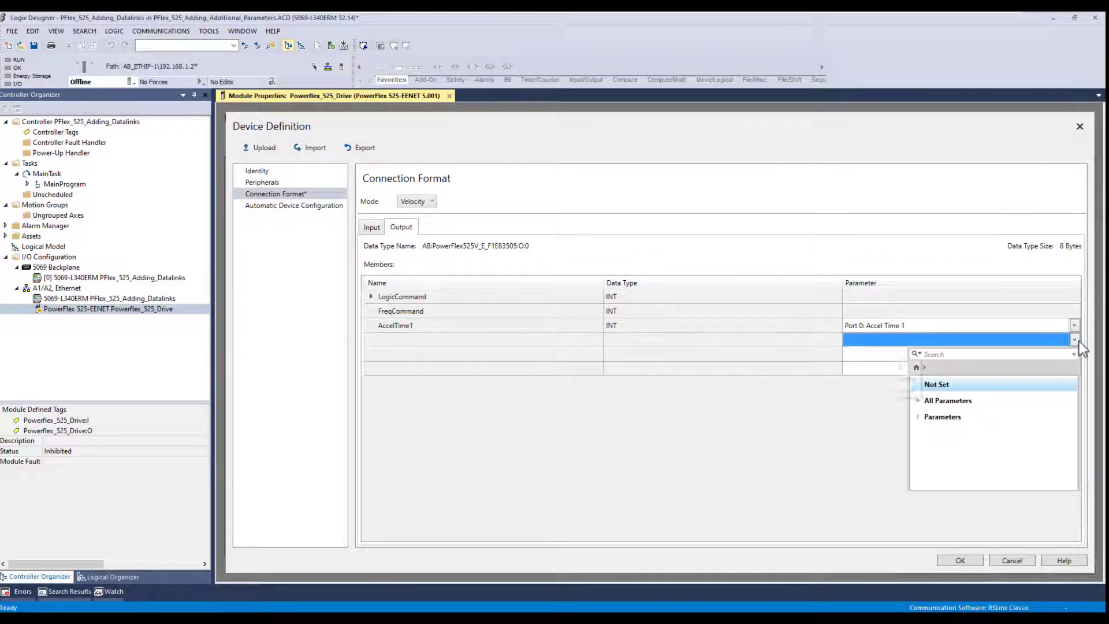
{"action": "left_click", "coordinate": [922, 403]}
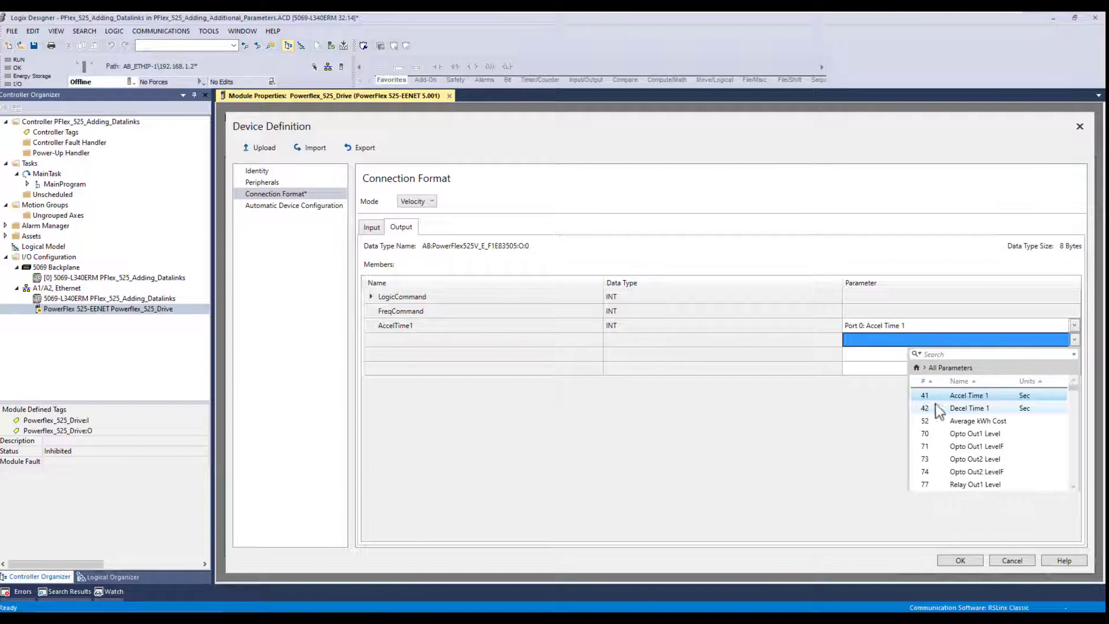
{"action": "left_click", "coordinate": [950, 408]}
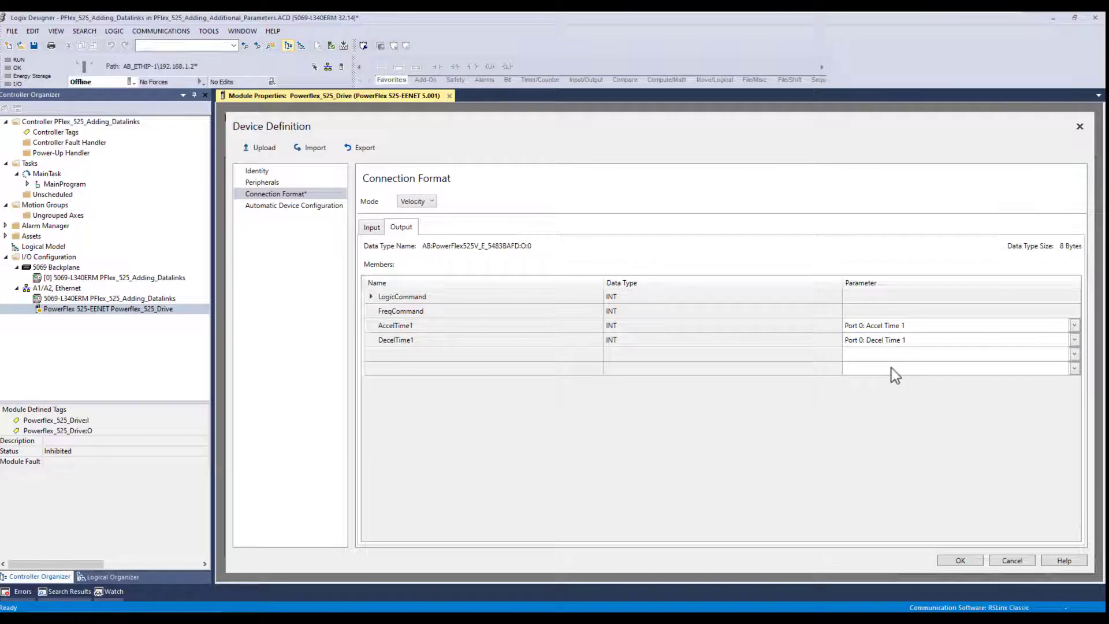
{"action": "left_click", "coordinate": [966, 562]}
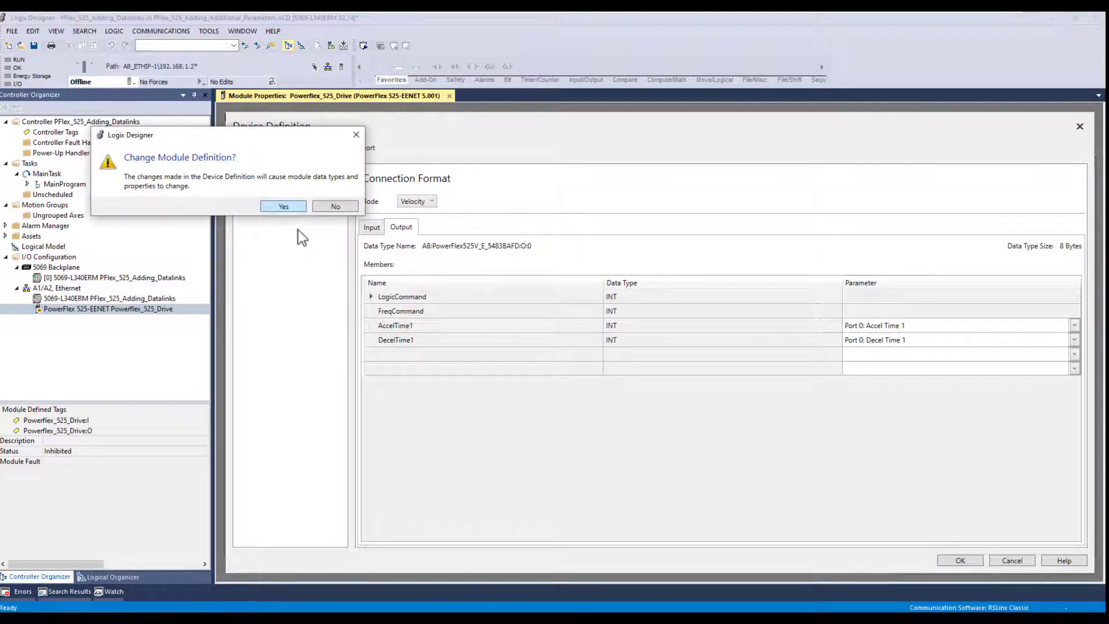
{"action": "left_click", "coordinate": [283, 207]}
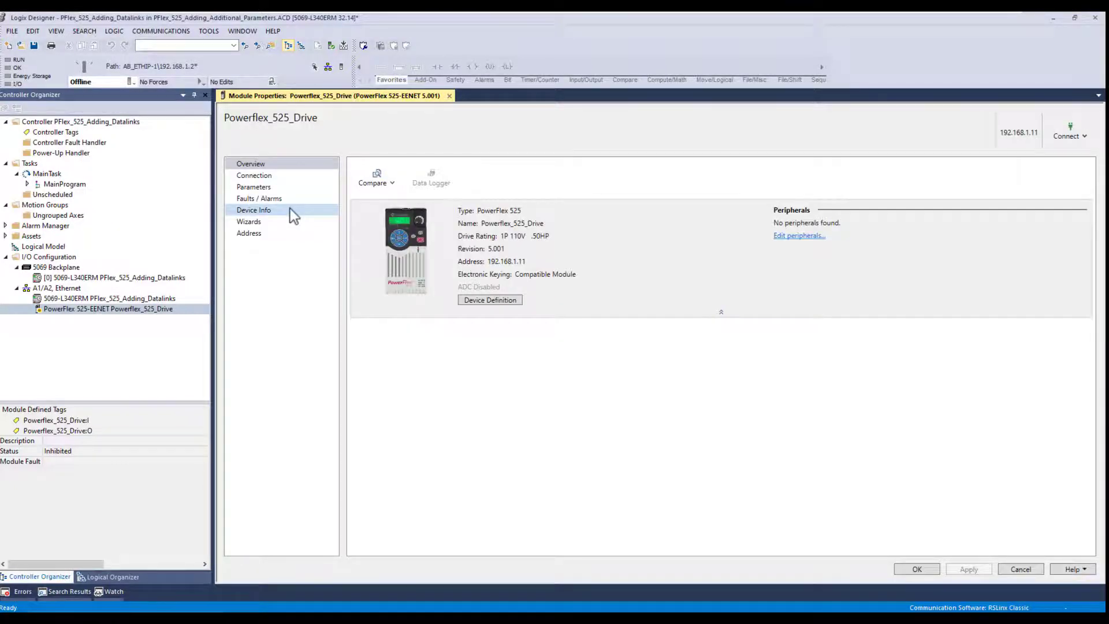
Download the updated connection configuration to the PowerFlex 525 drive and dismiss the completion message
{"action": "left_click", "coordinate": [1086, 137]}
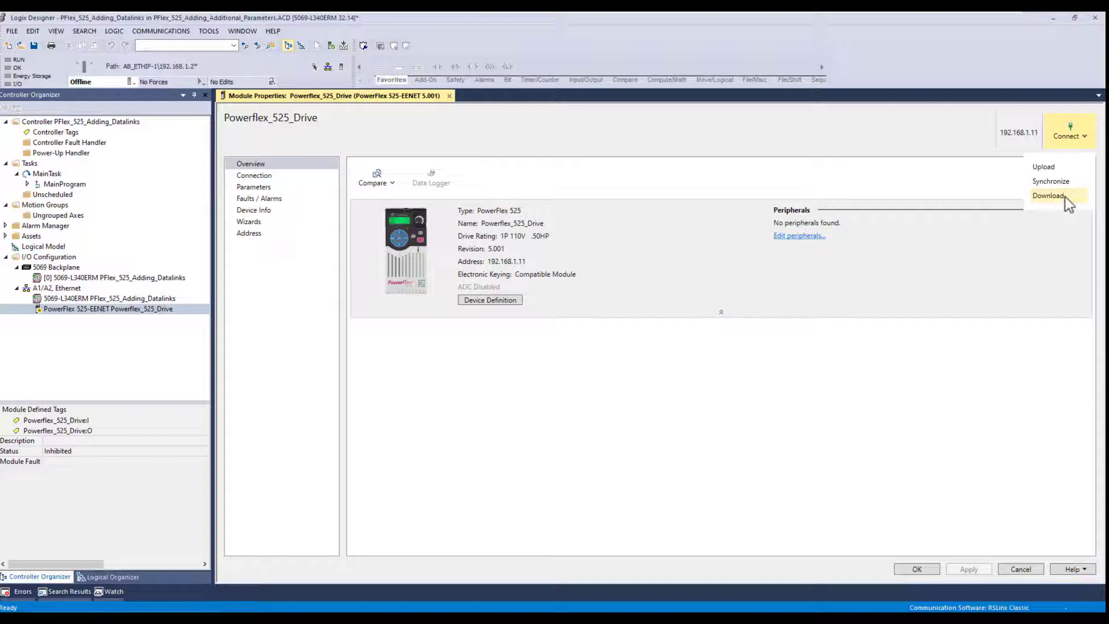
{"action": "left_click", "coordinate": [1065, 196]}
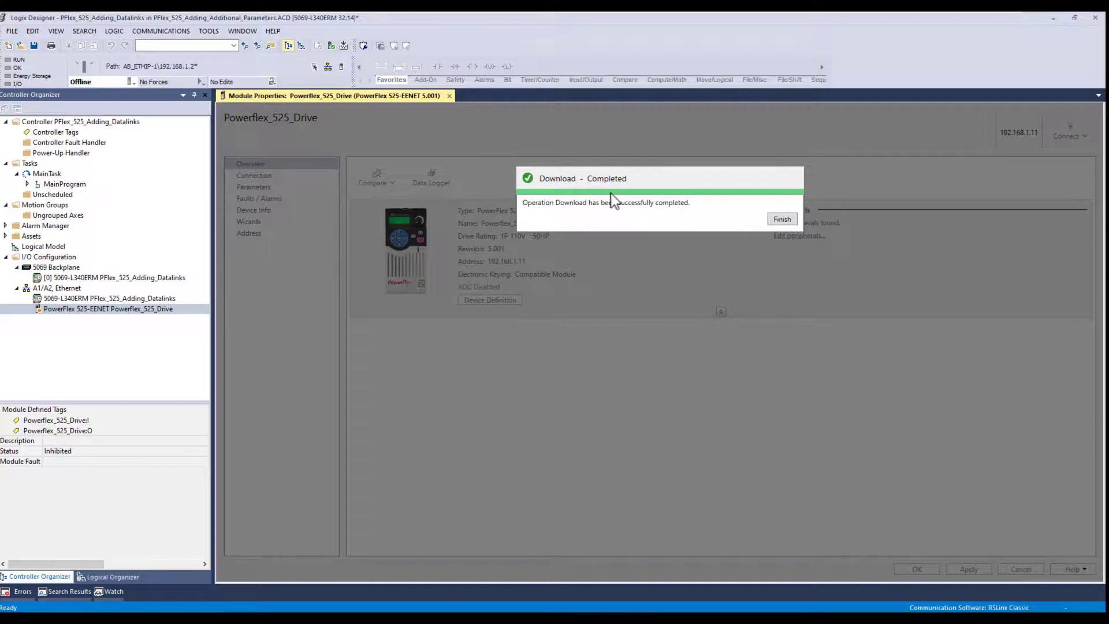
{"action": "left_click", "coordinate": [782, 221]}
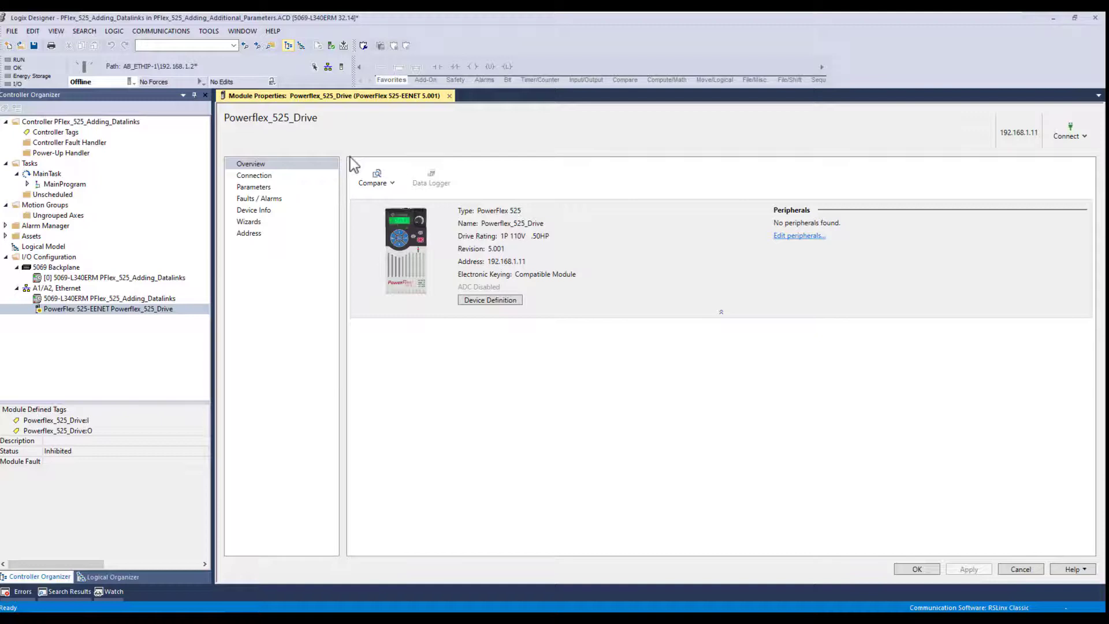
Download the project to the controller and switch it back to Remote Run mode
{"action": "left_click", "coordinate": [132, 83]}
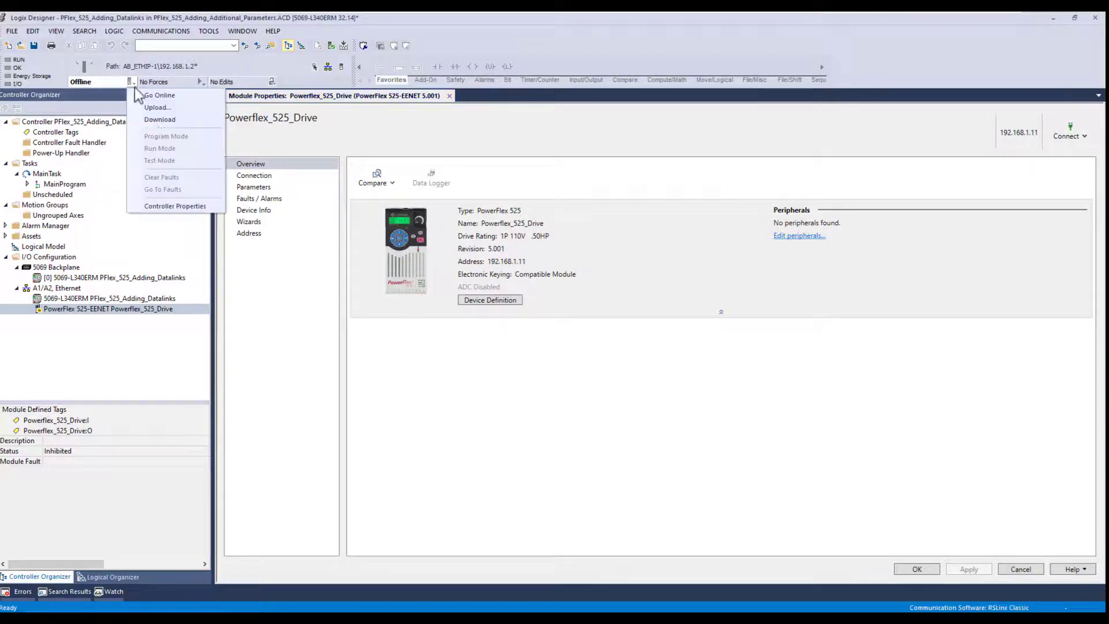
{"action": "left_click", "coordinate": [153, 120]}
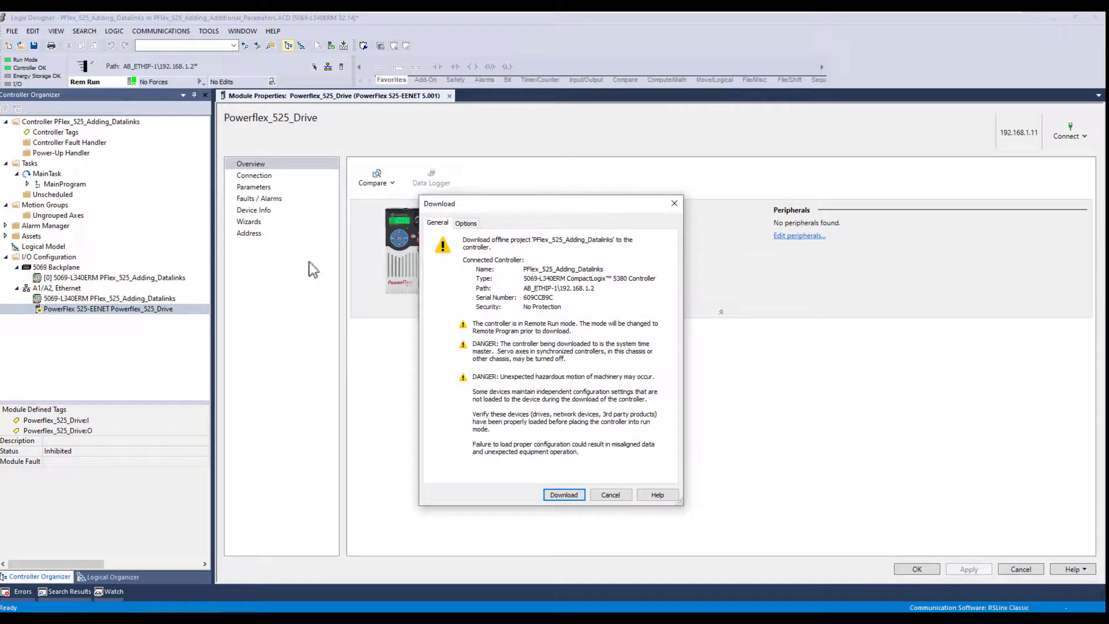
{"action": "left_click", "coordinate": [566, 495]}
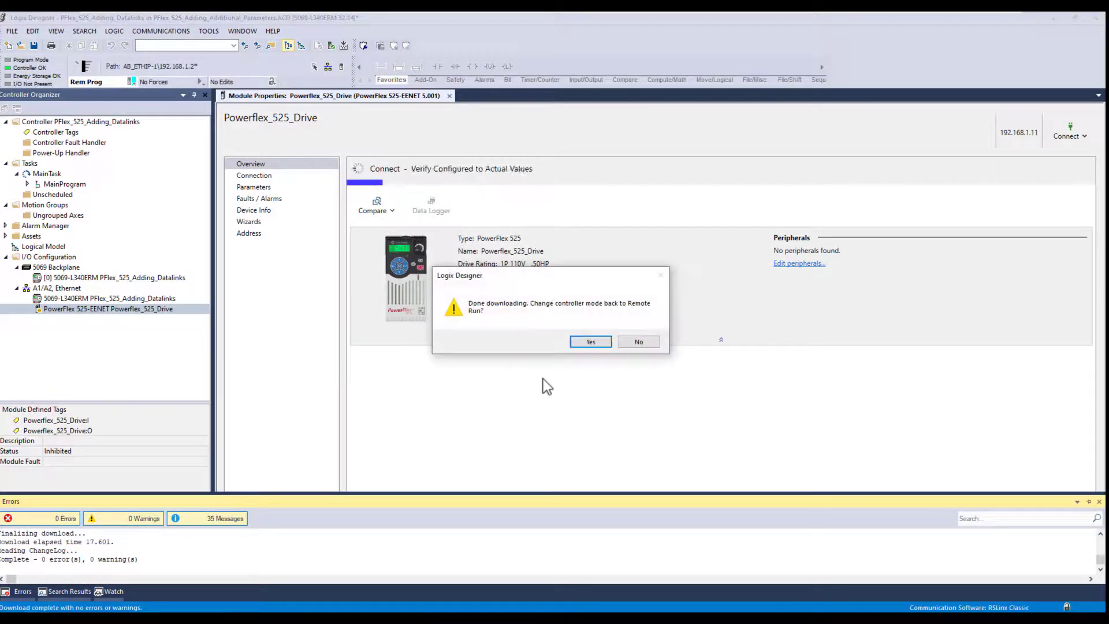
{"action": "left_click", "coordinate": [590, 342]}
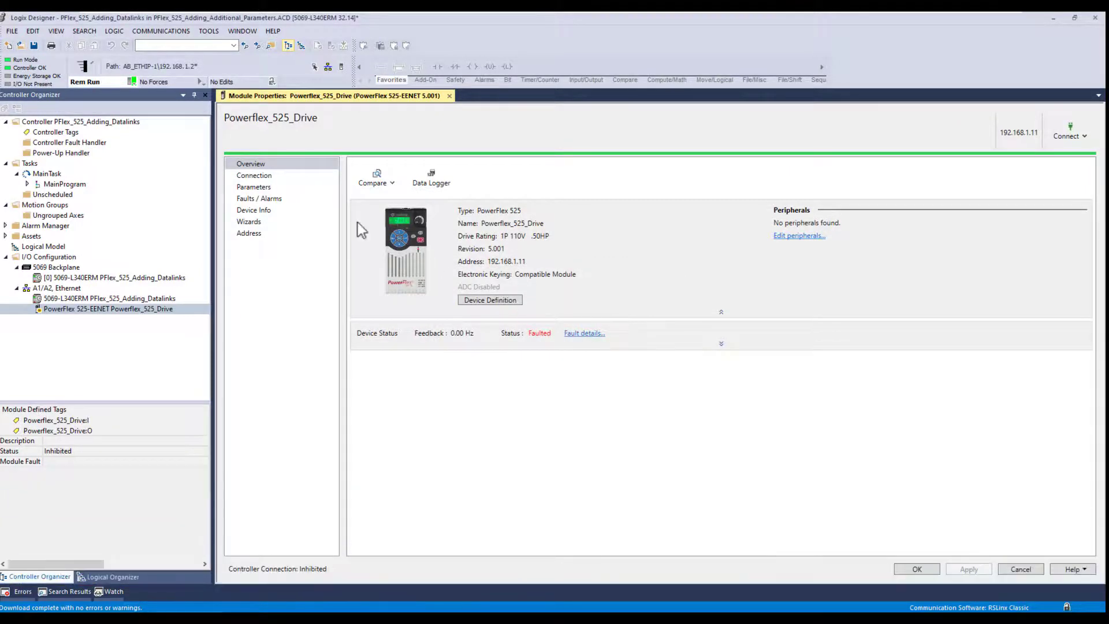
Uninhibit the drive module on its Connection page, apply online, and close Module Properties
{"action": "left_click", "coordinate": [271, 179]}
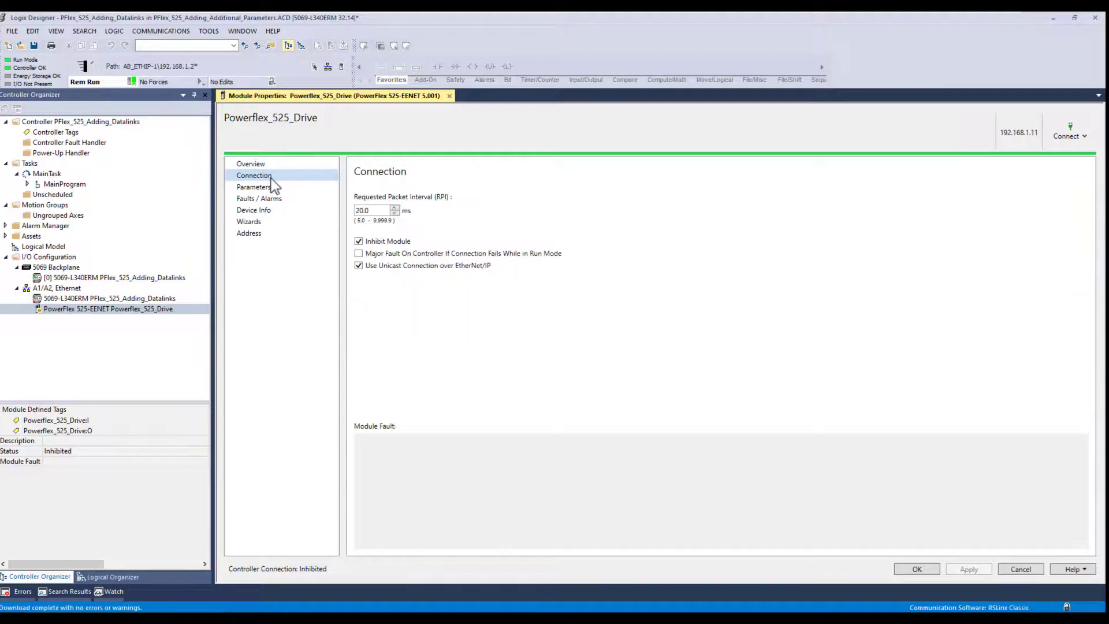
{"action": "left_click", "coordinate": [358, 242]}
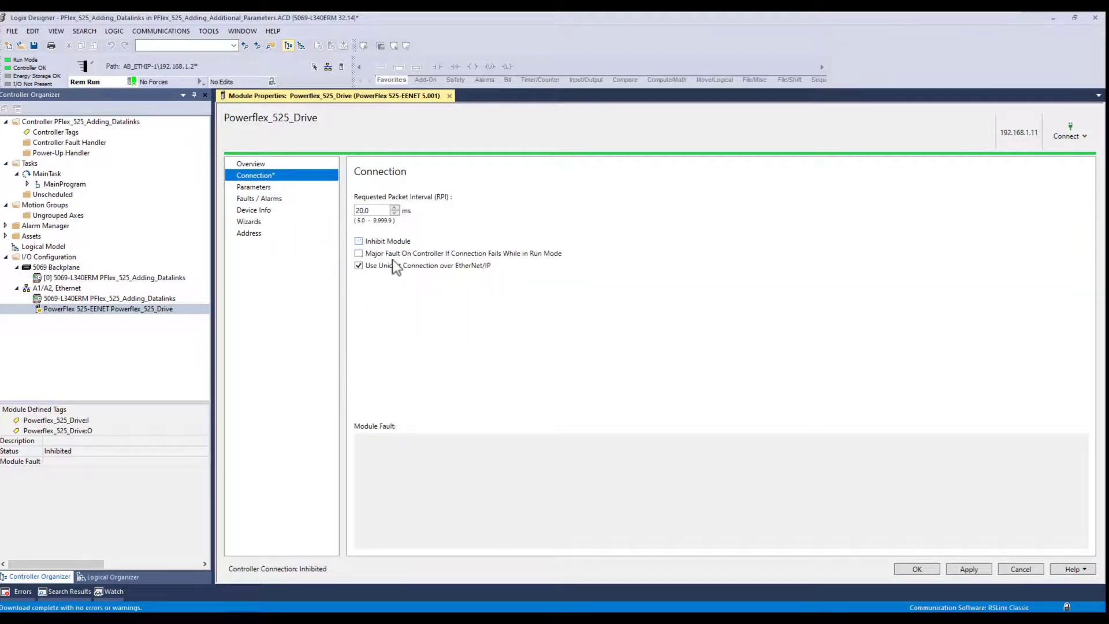
{"action": "left_click", "coordinate": [969, 571]}
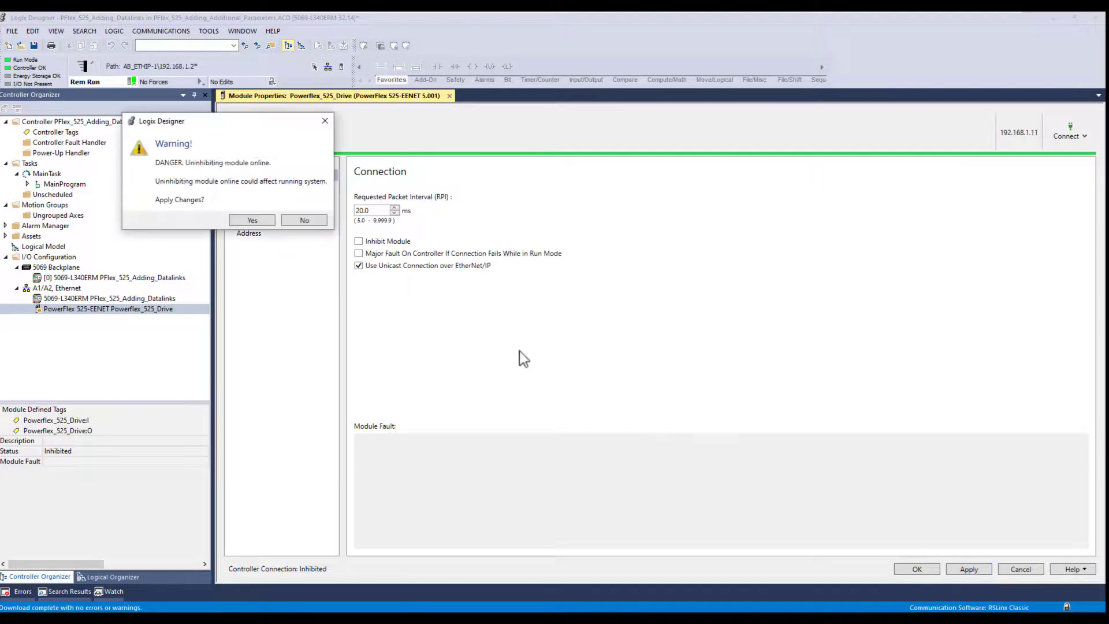
{"action": "left_click", "coordinate": [249, 220]}
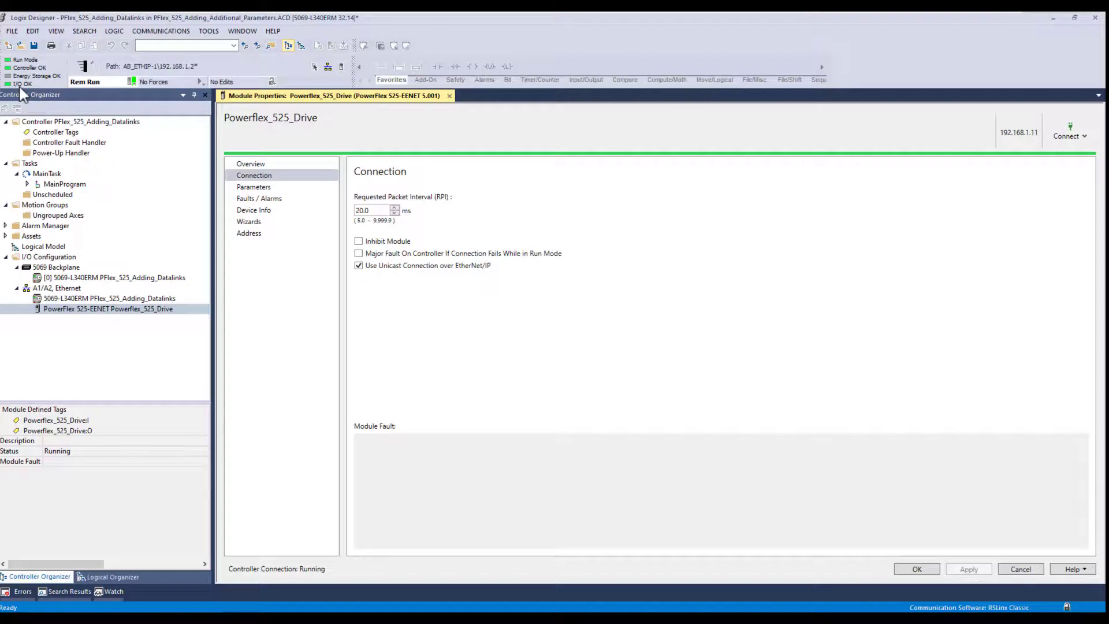
{"action": "left_click", "coordinate": [919, 571]}
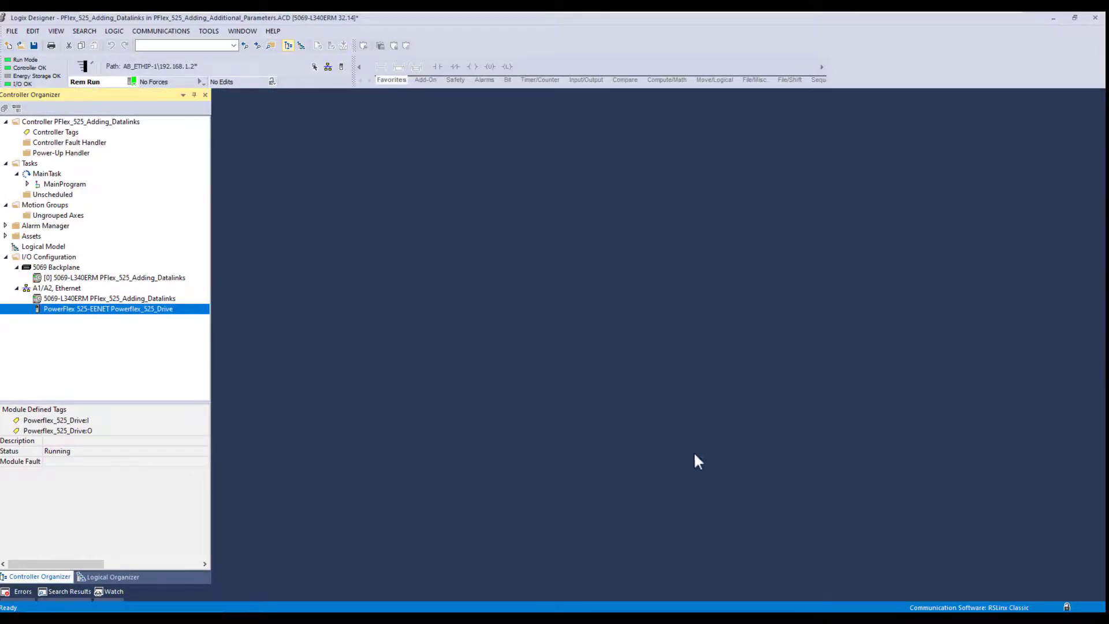
In Controller Tags, expand Powerflex_525_Drive:I and :O and select the new DecelTime1 output member
{"action": "double_click", "coordinate": [64, 133]}
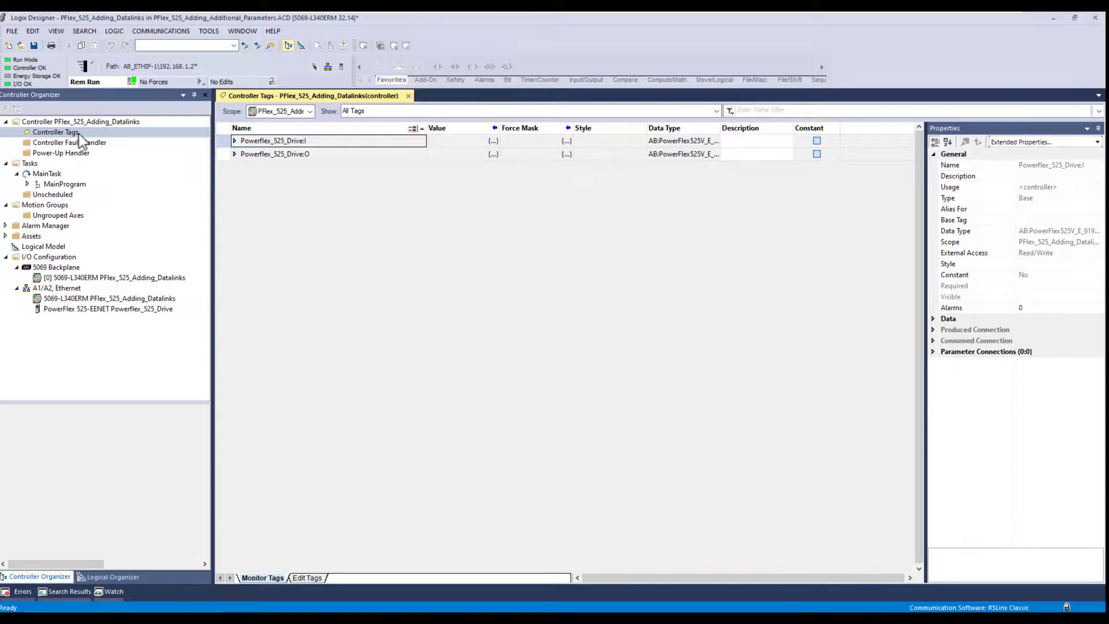
{"action": "left_click", "coordinate": [235, 141]}
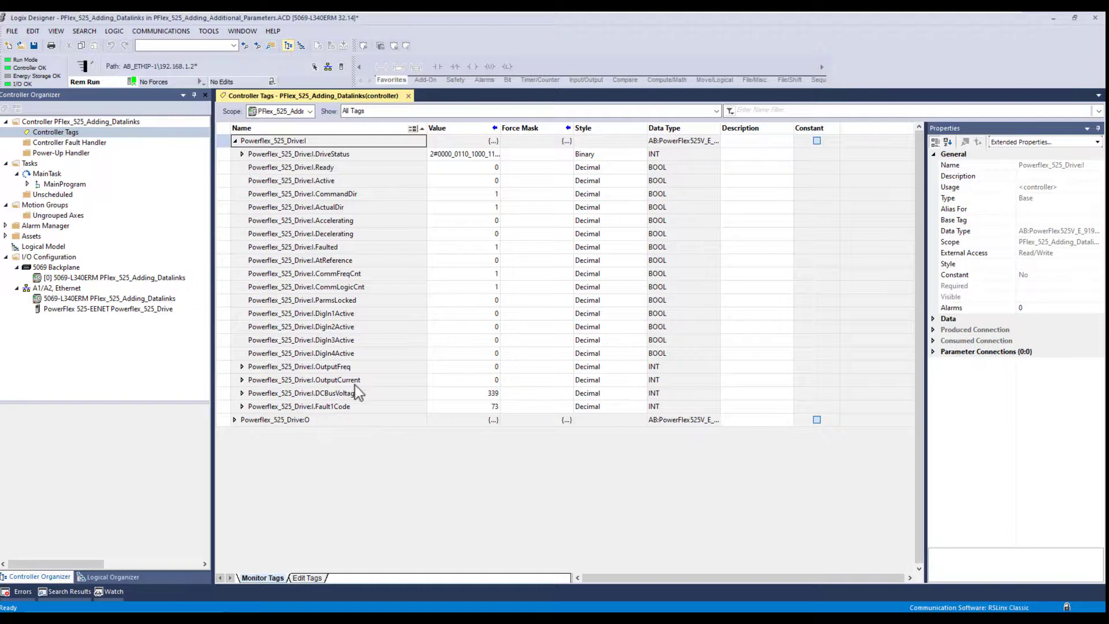
{"action": "left_click", "coordinate": [234, 420]}
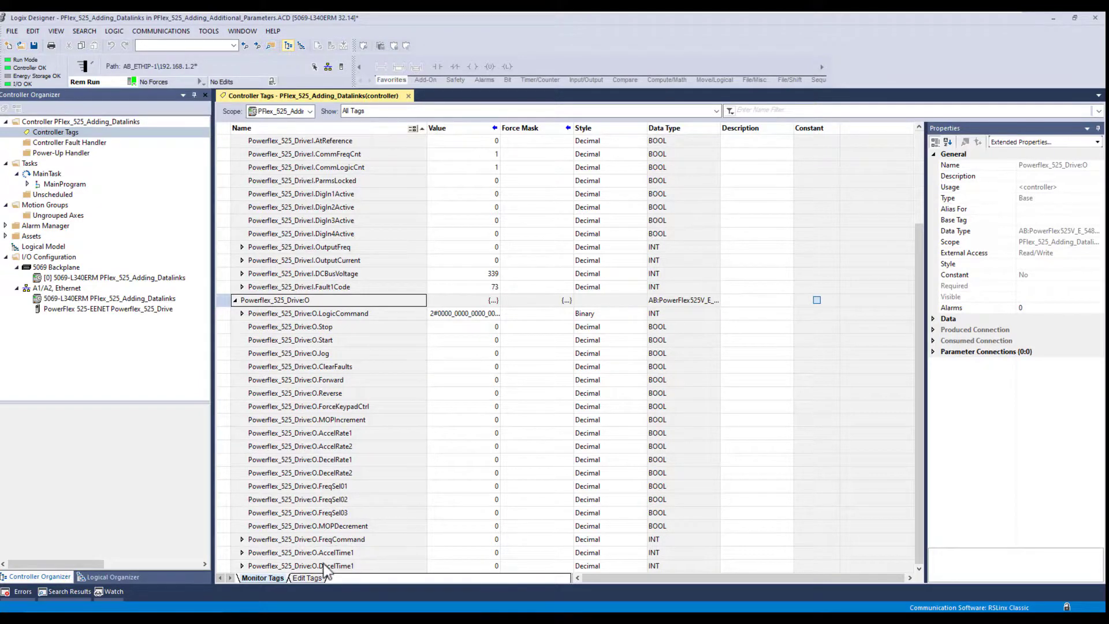
{"action": "left_click", "coordinate": [350, 553]}
{"action": "left_click", "coordinate": [362, 566]}
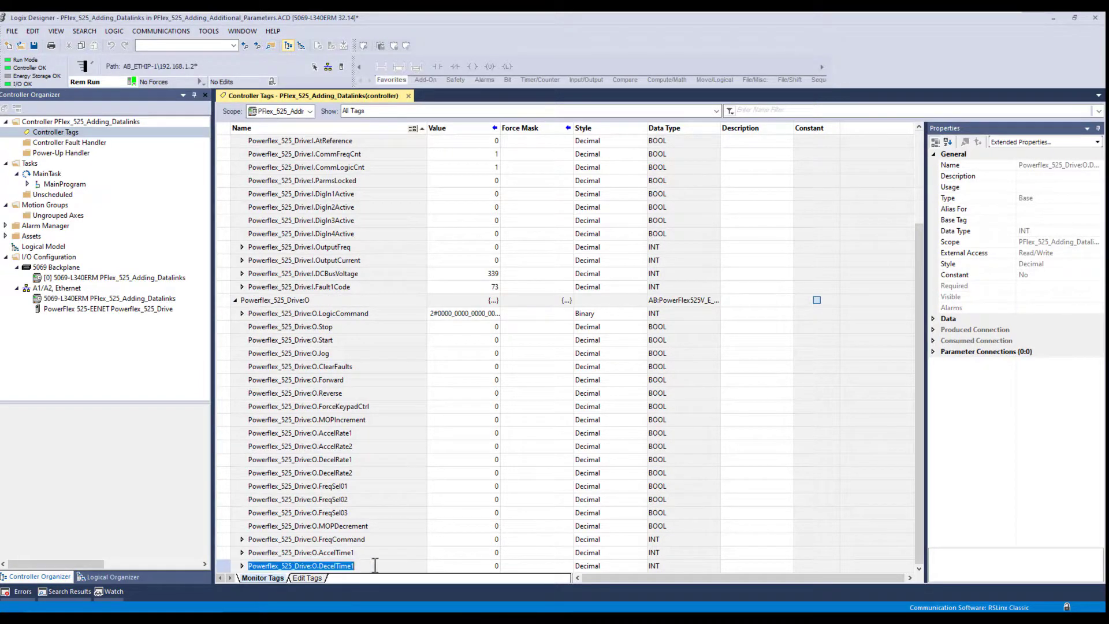